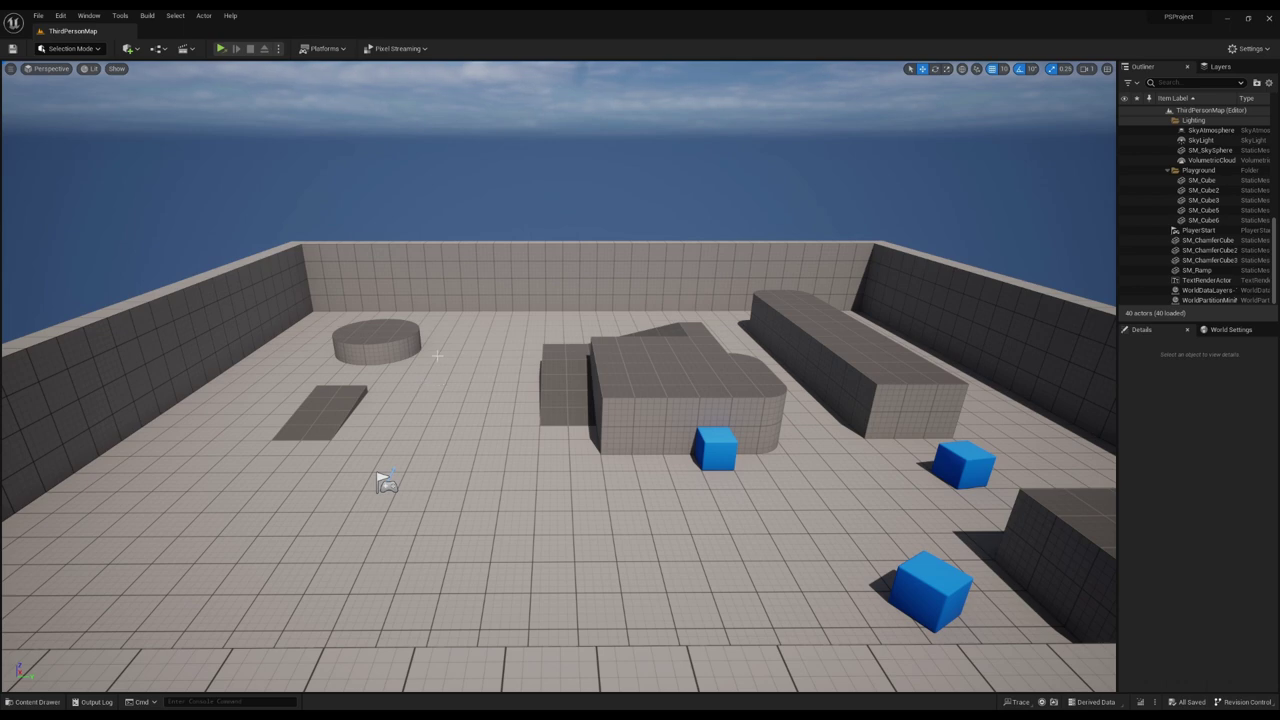
Move the viewport camera closer and open the Quick Add basic actors list
key("Up")
key("Up")
key("Up")
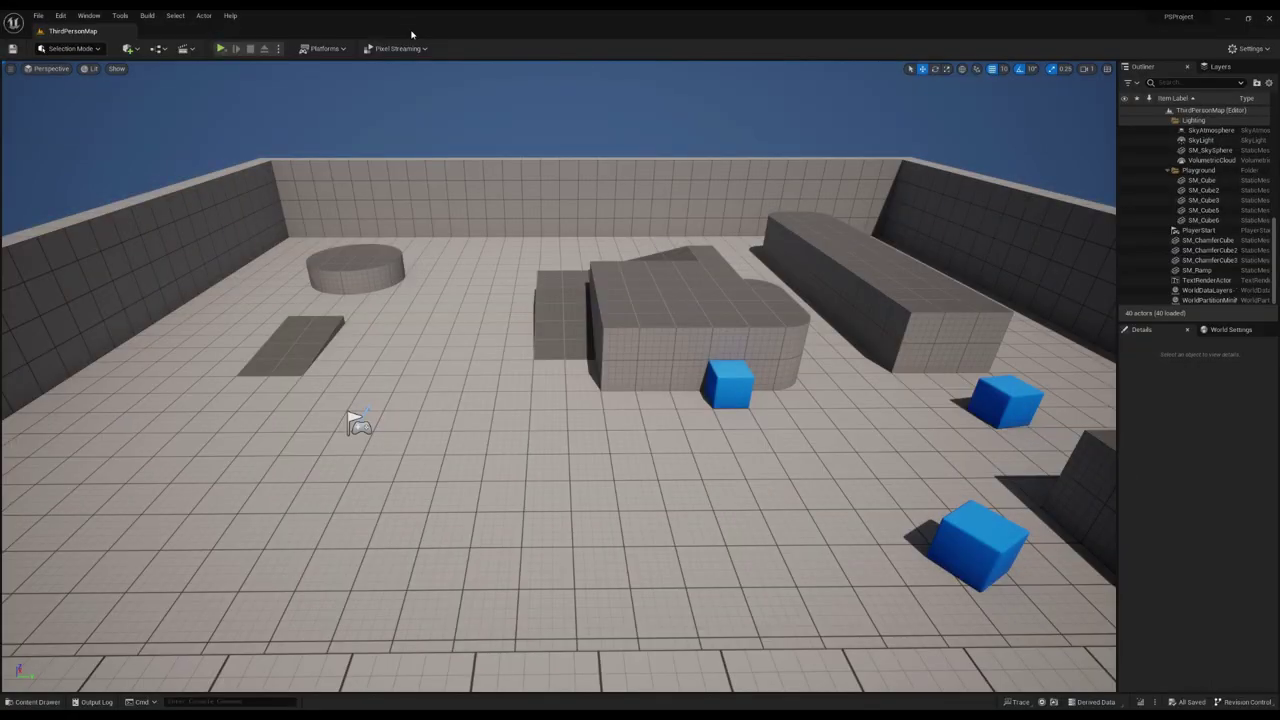
left_click(138, 47)
mouse_move(160, 120)
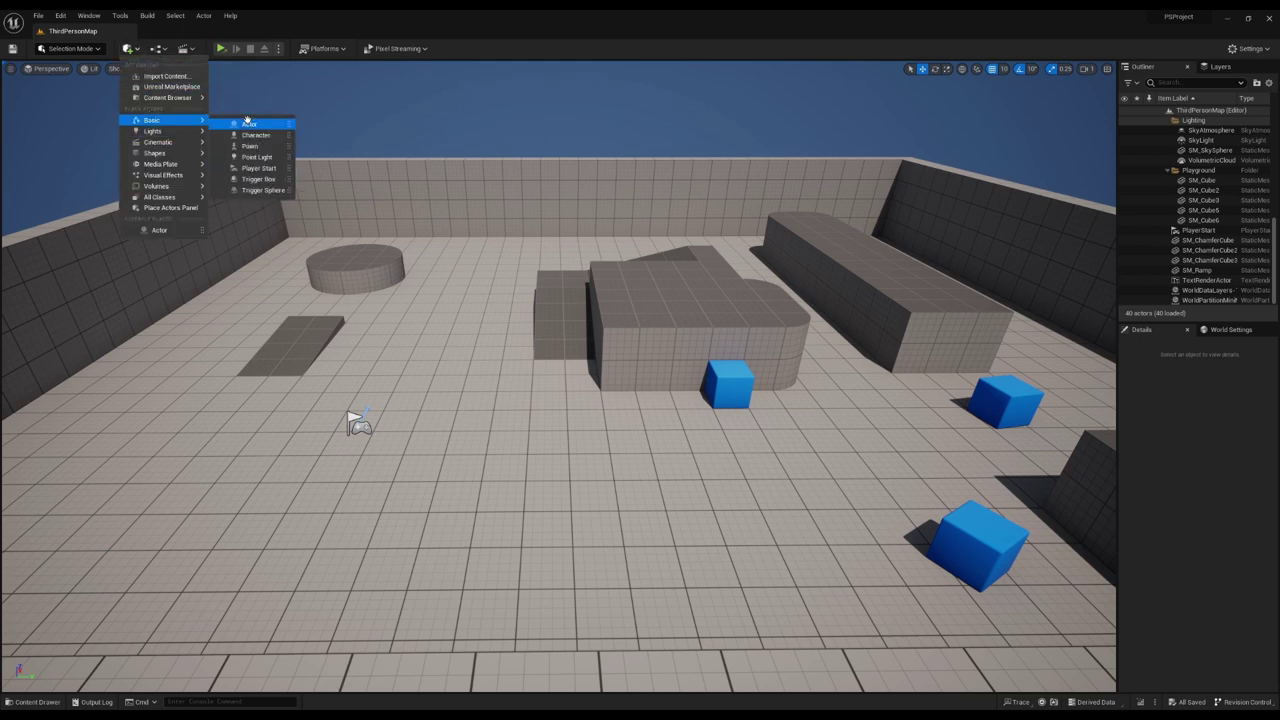
Place an empty Actor and add a Pixel Streaming Audio component to it
left_click(250, 124)
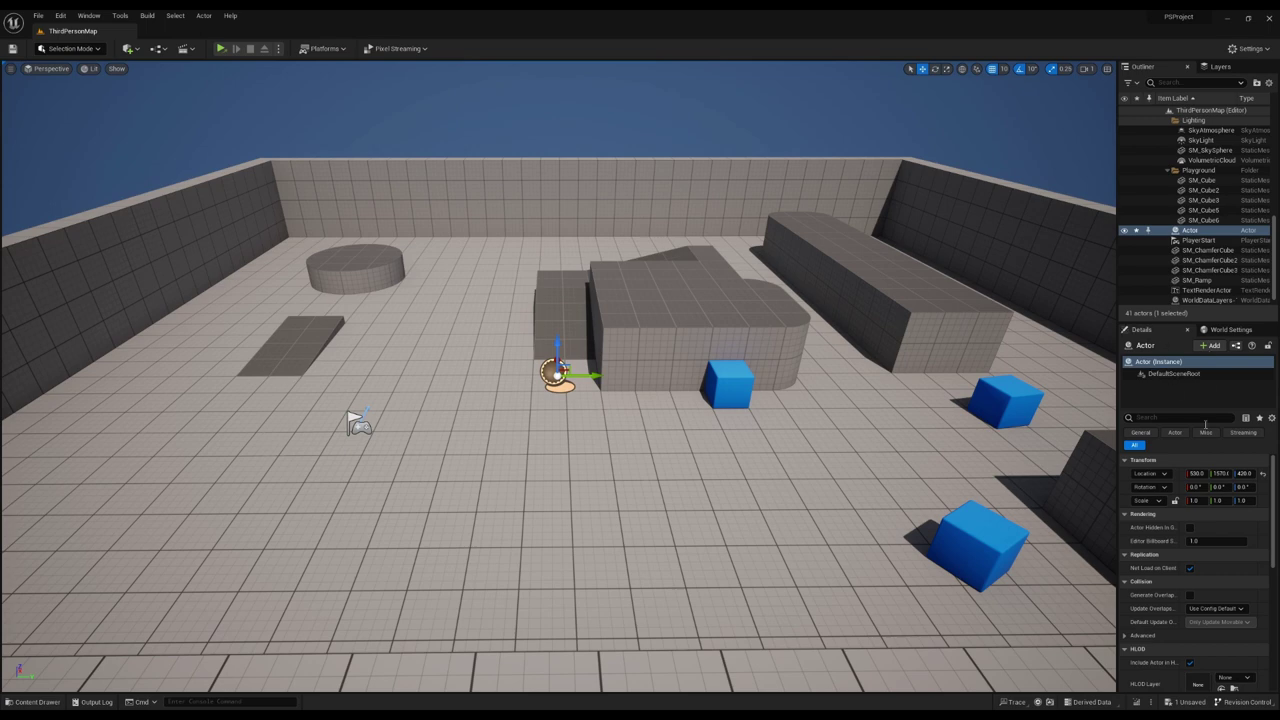
left_click(1210, 345)
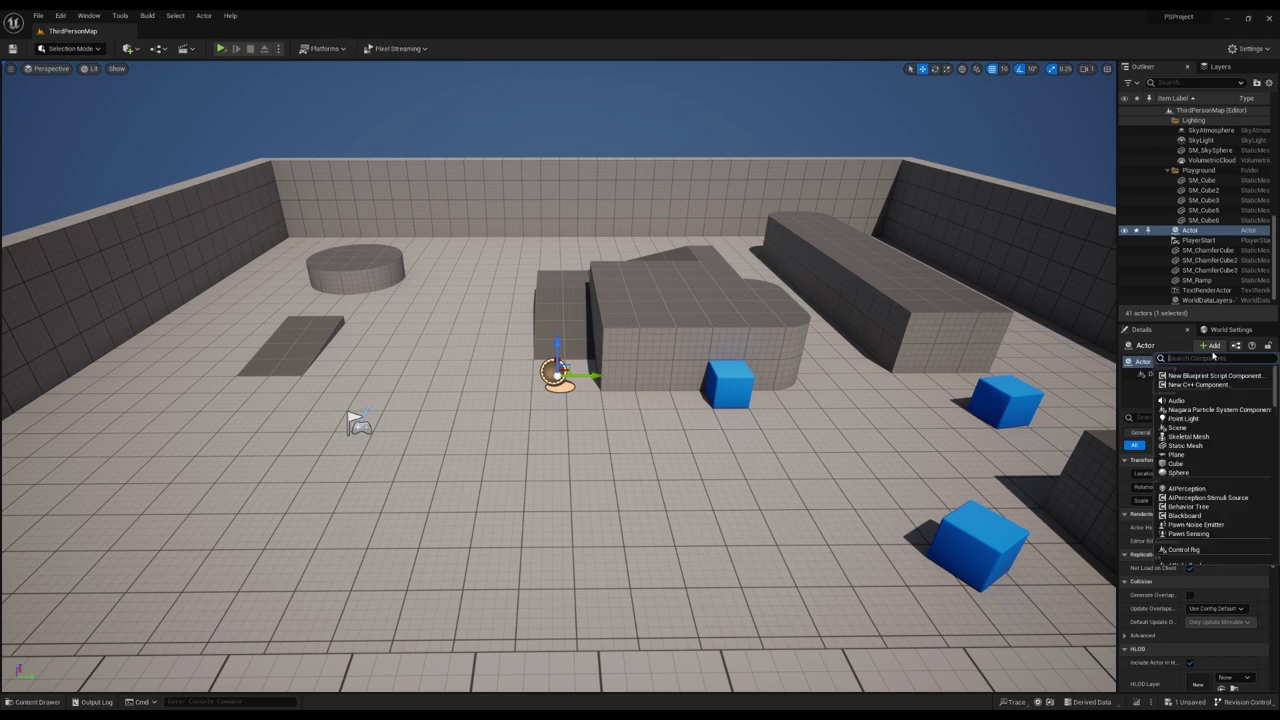
type("pixel")
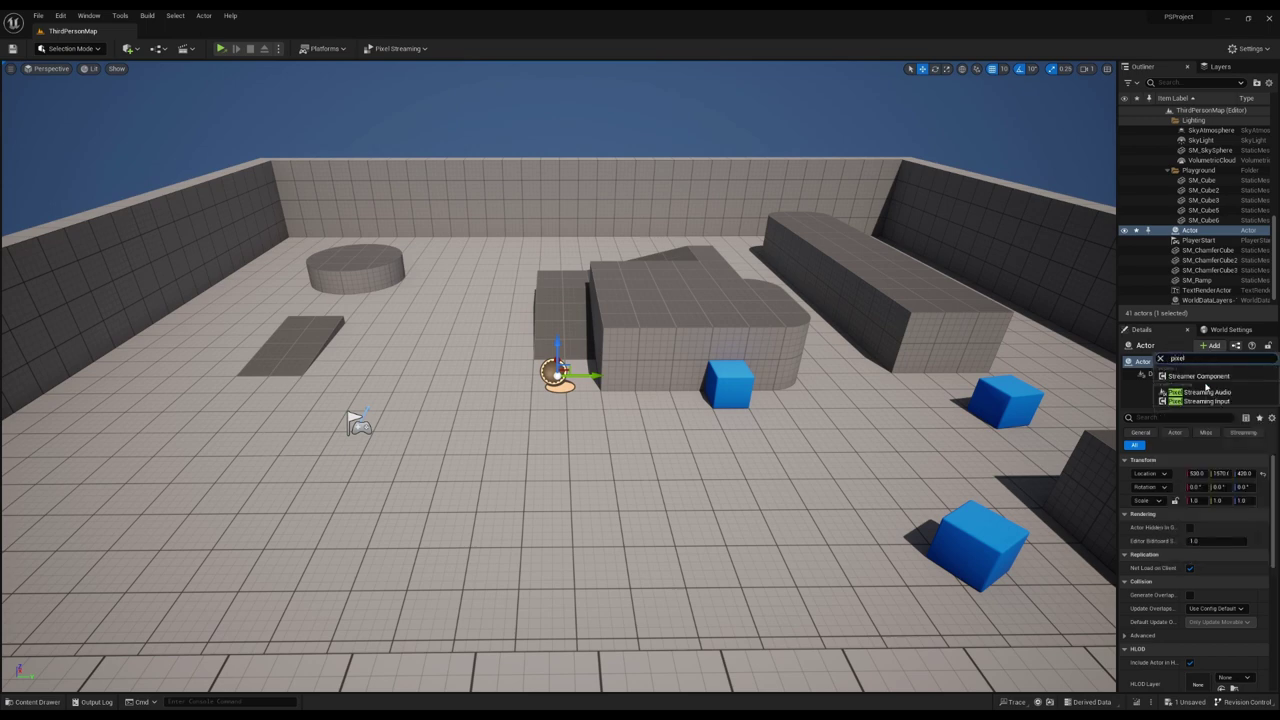
left_click(1207, 392)
key("Return")
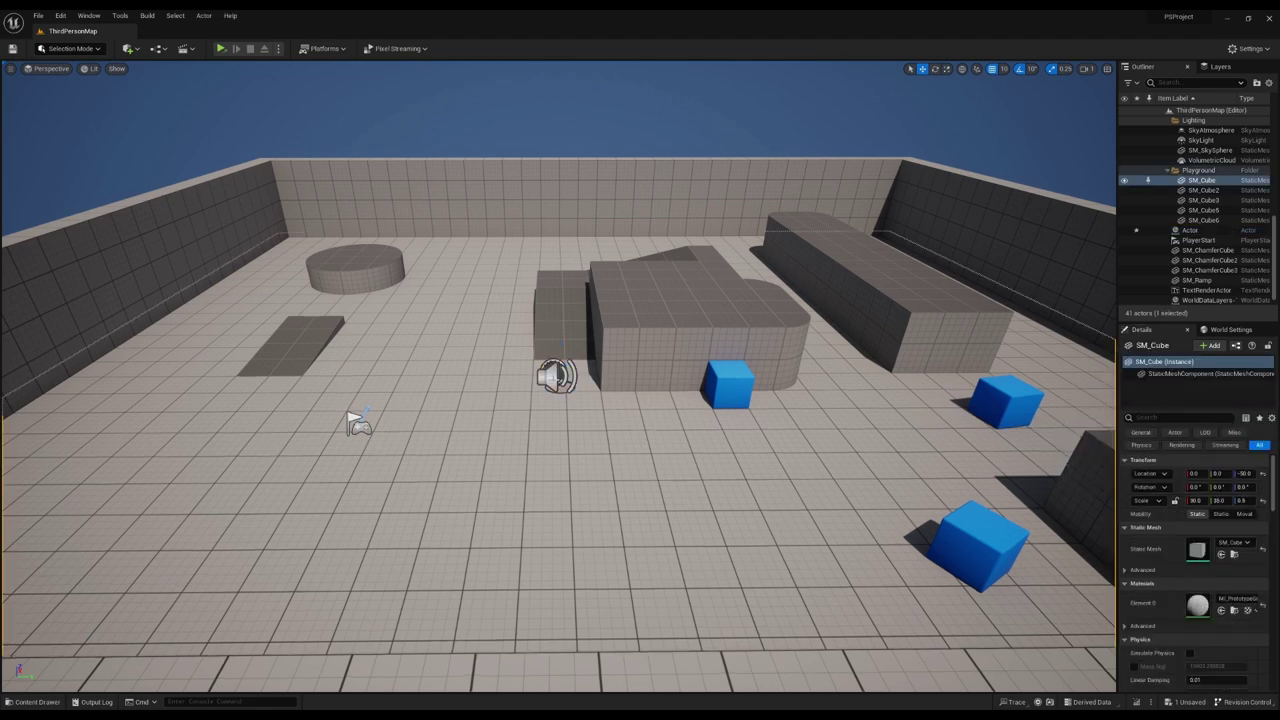
left_click(1157, 361)
right_click(626, 157)
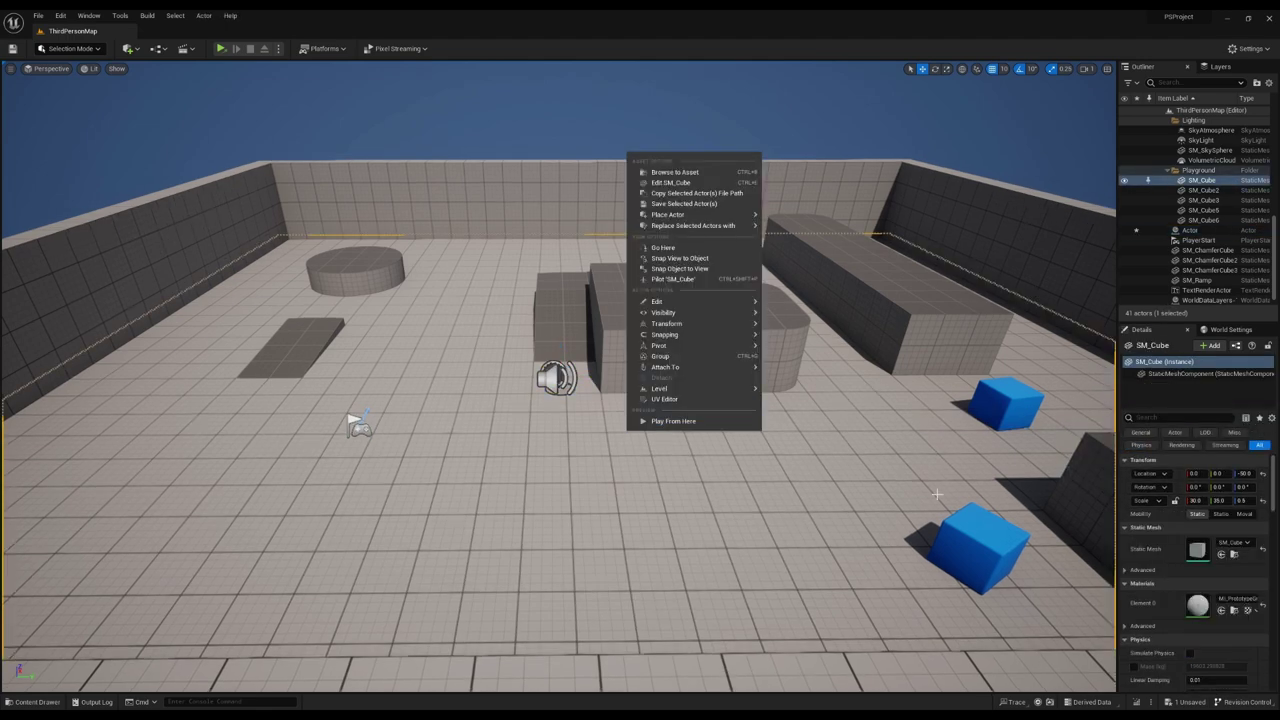
key("Escape")
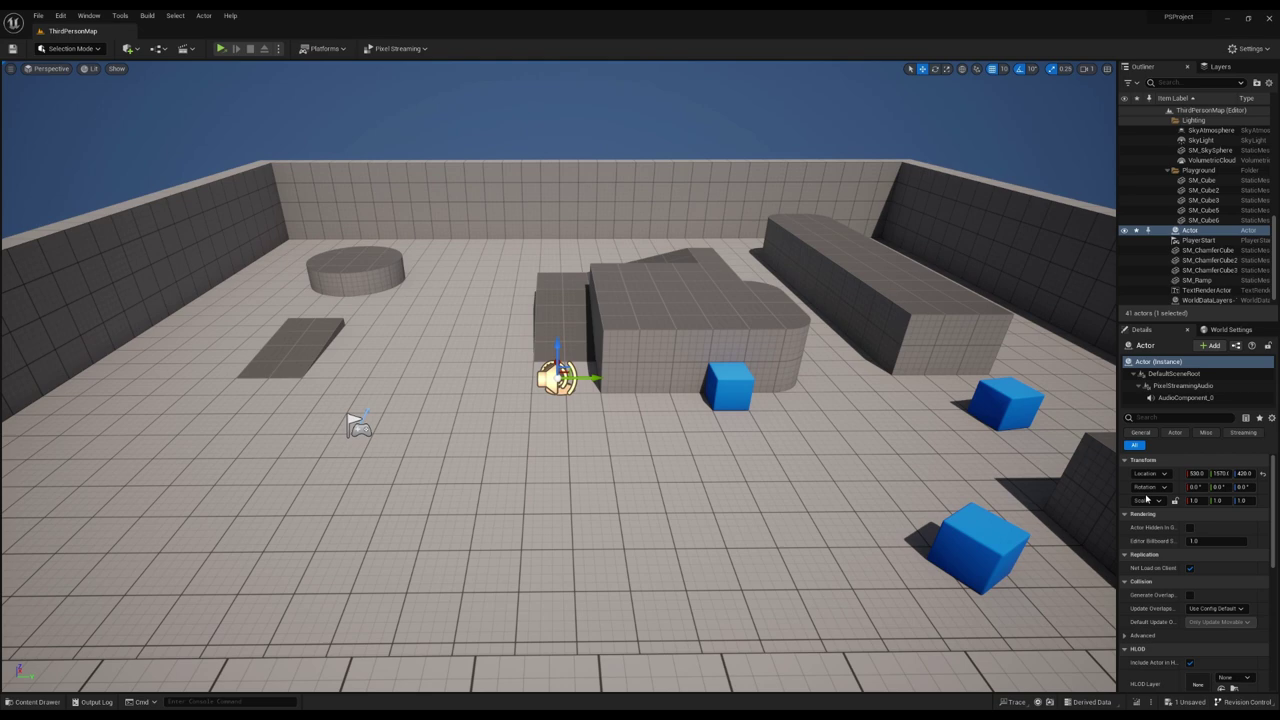
Select the Pixel Streaming Audio component and leave Auto Find Peer enabled
left_click(1183, 386)
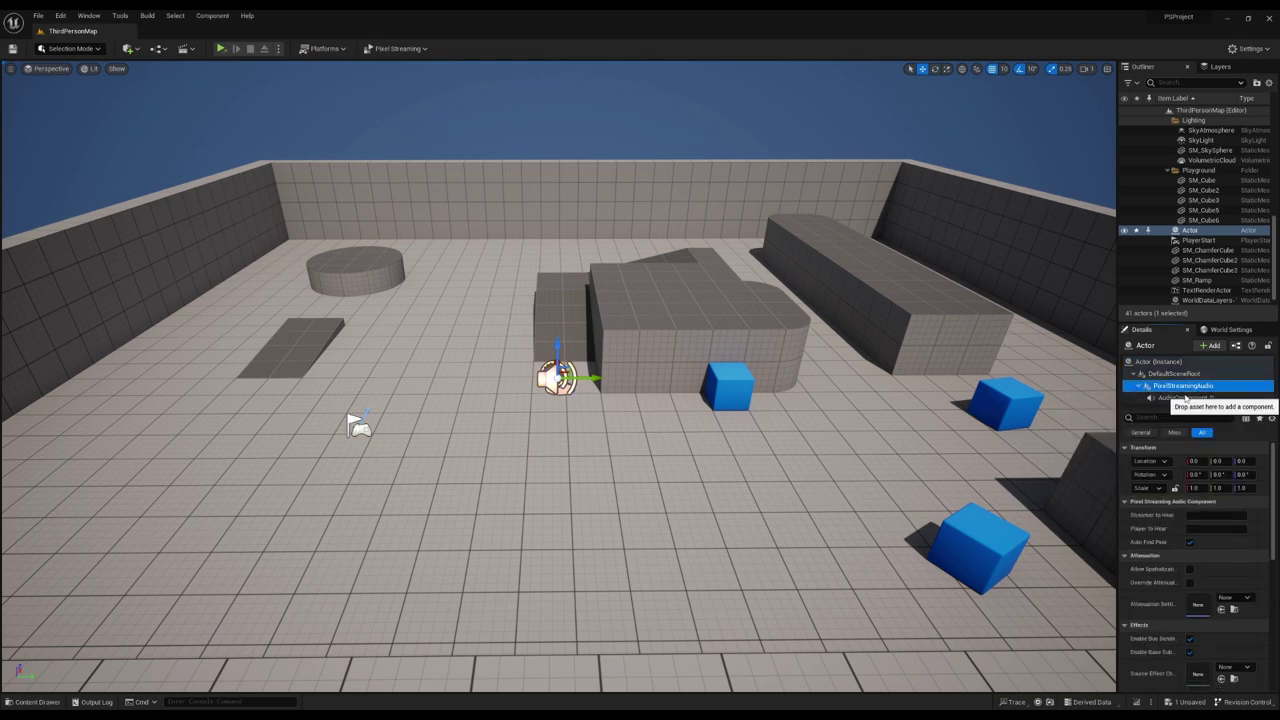
left_click(1188, 540)
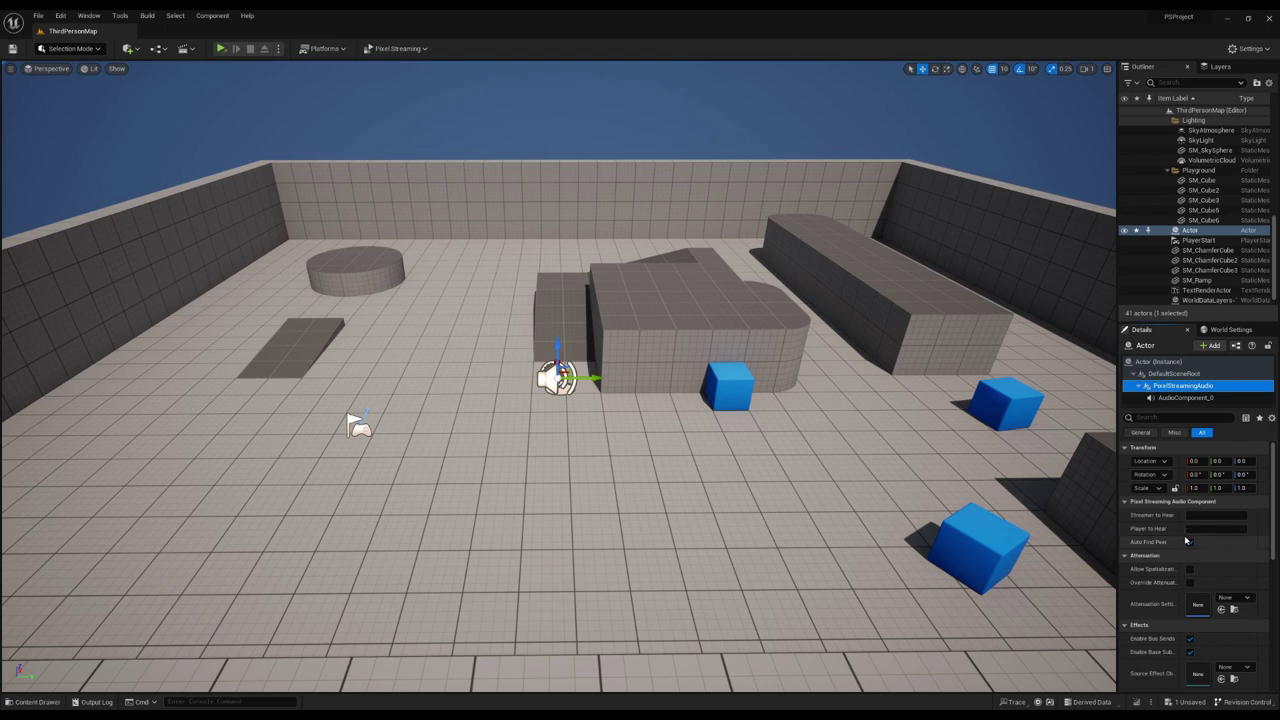
left_click(1189, 541)
Reselect the Actor, launch the signalling server, and play in Standalone Game
left_click(1160, 361)
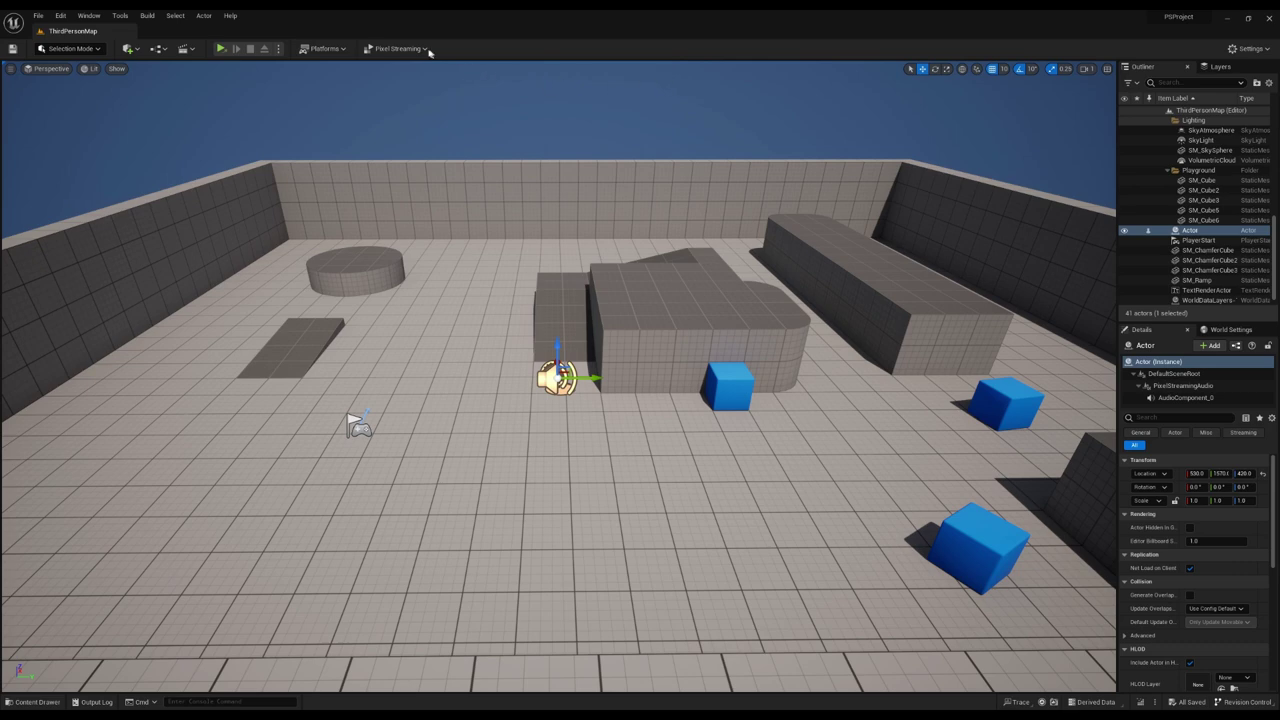
left_click(398, 48)
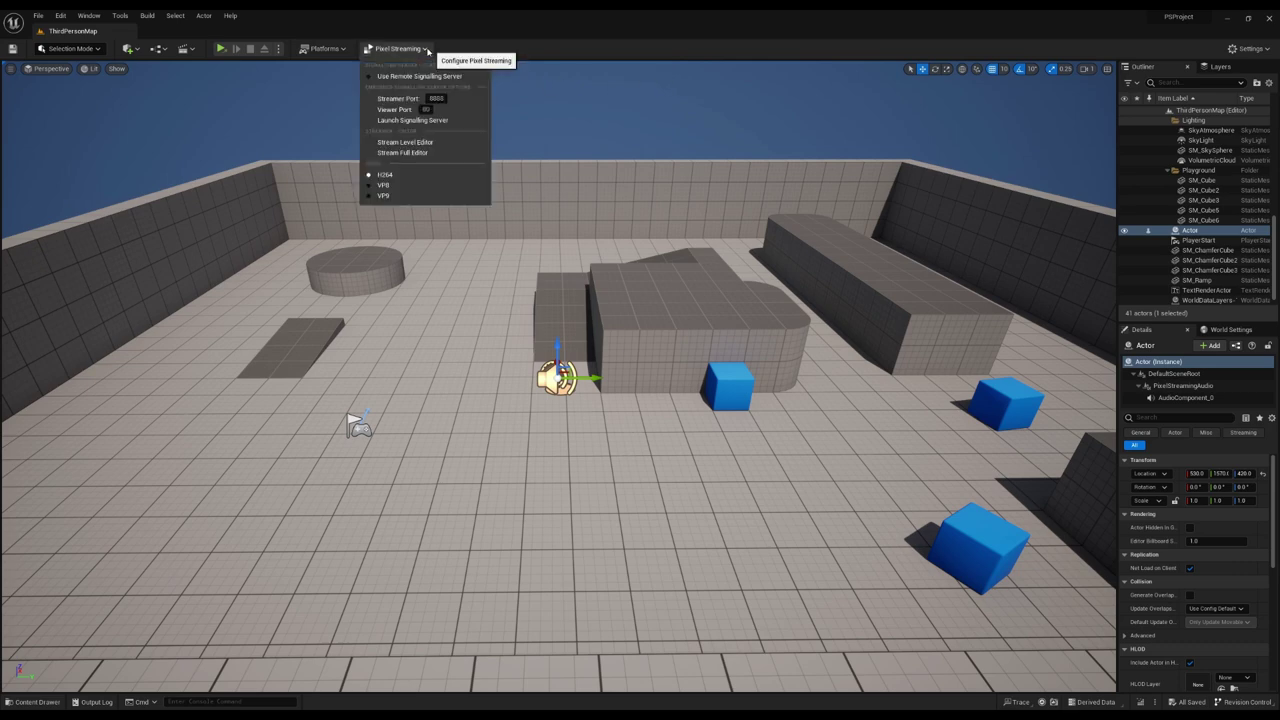
left_click(458, 122)
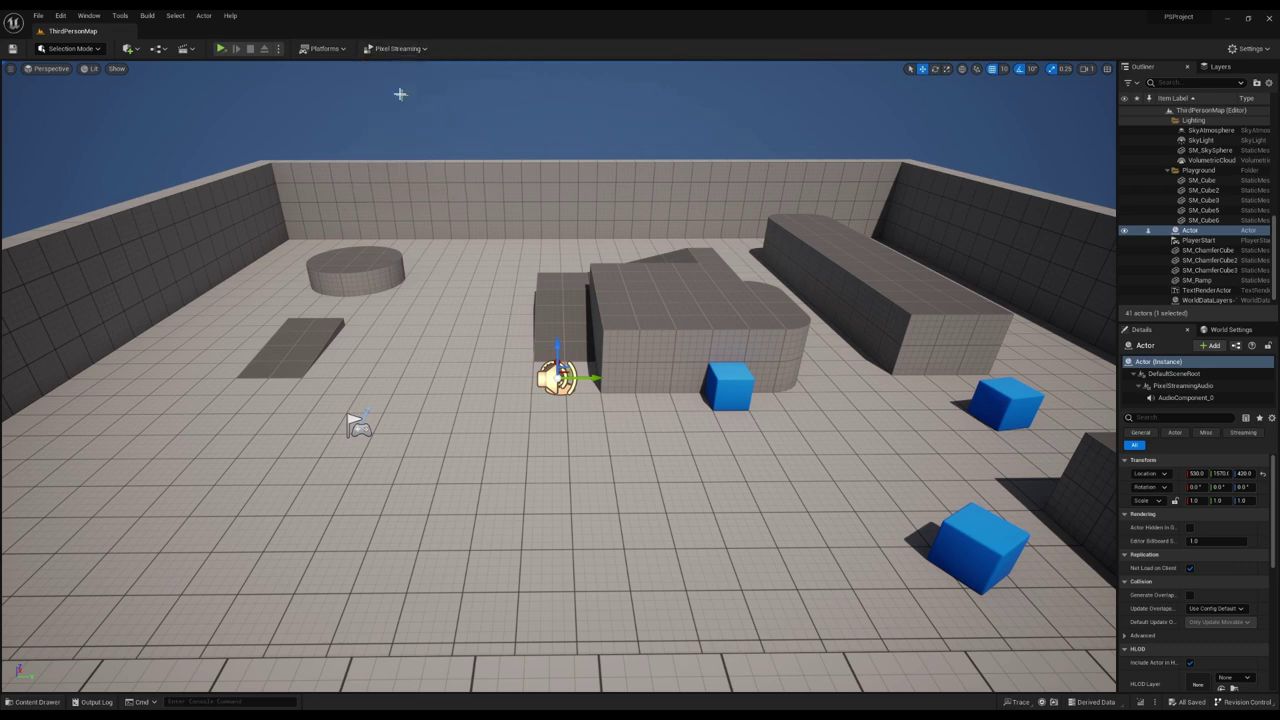
left_click(221, 49)
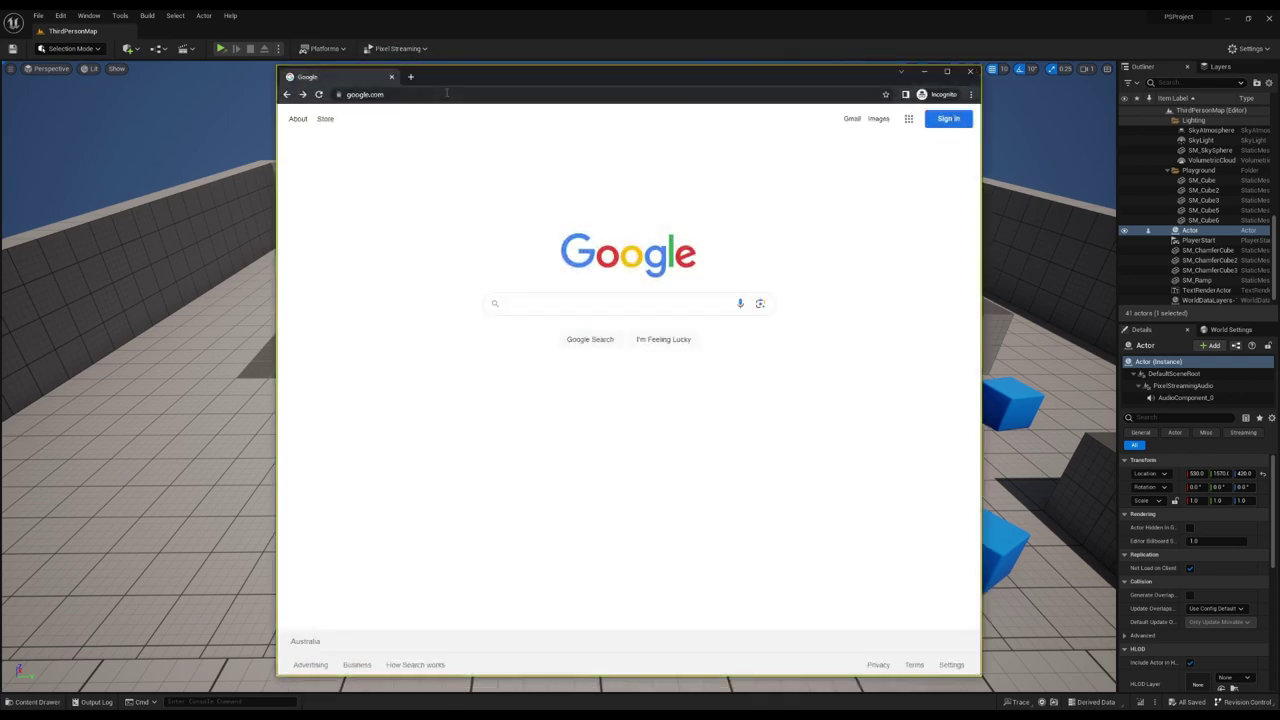
Load the local Pixel Streaming page in a private browser window
left_click(447, 93)
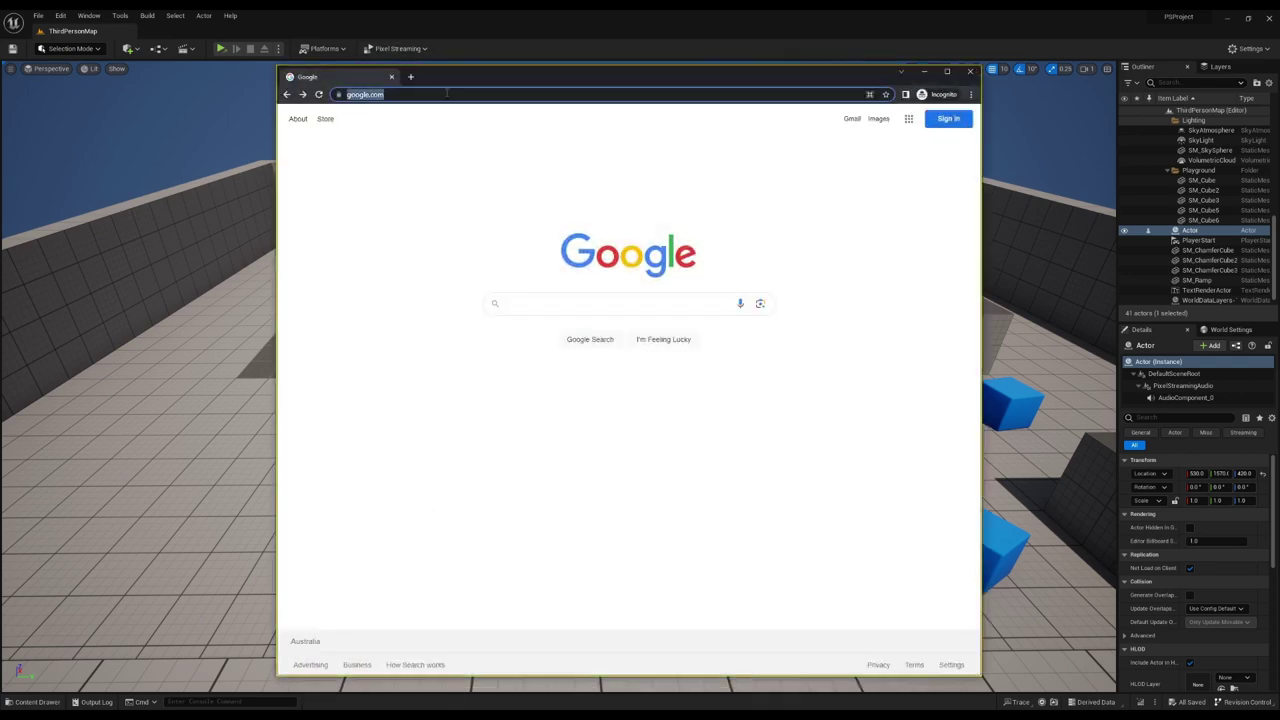
type("127.0.0.1")
key("Return")
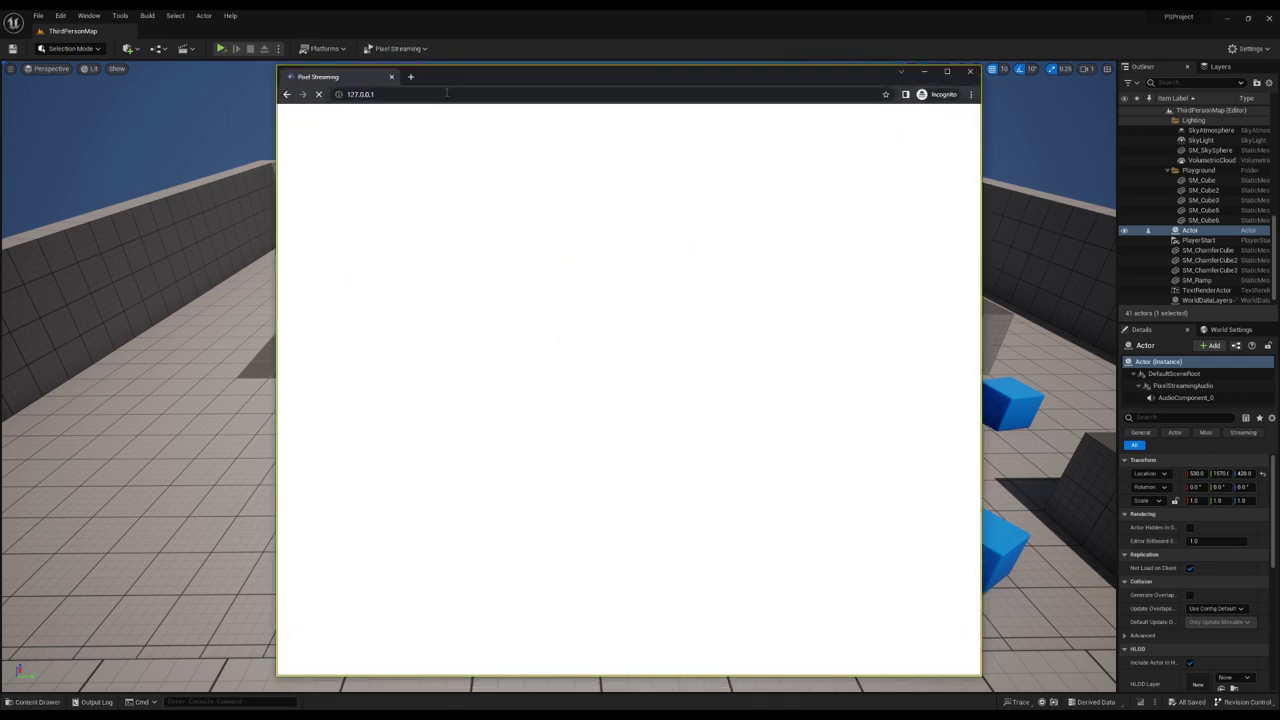
left_click_drag(529, 70, 517, 70)
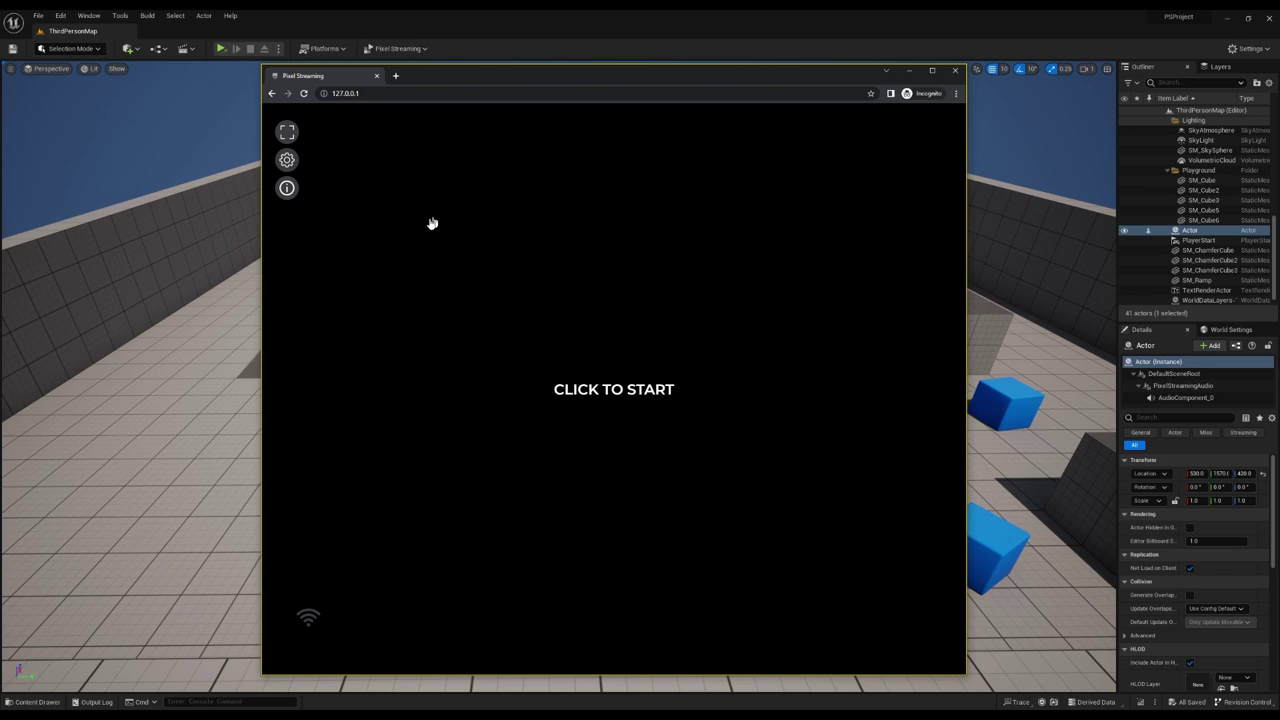
Turn on 'Use microphone' in stream Settings and restart the stream
left_click(286, 170)
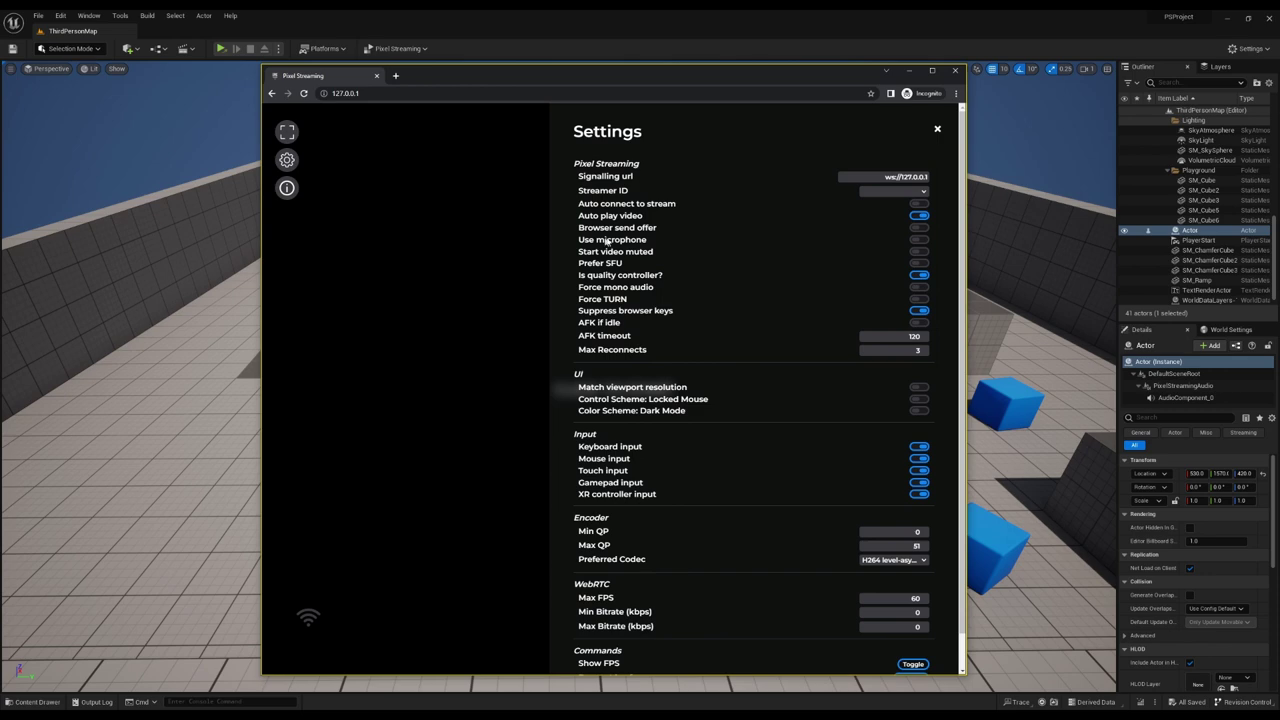
left_click(919, 239)
scroll(855, 238, "down", 1)
left_click(912, 655)
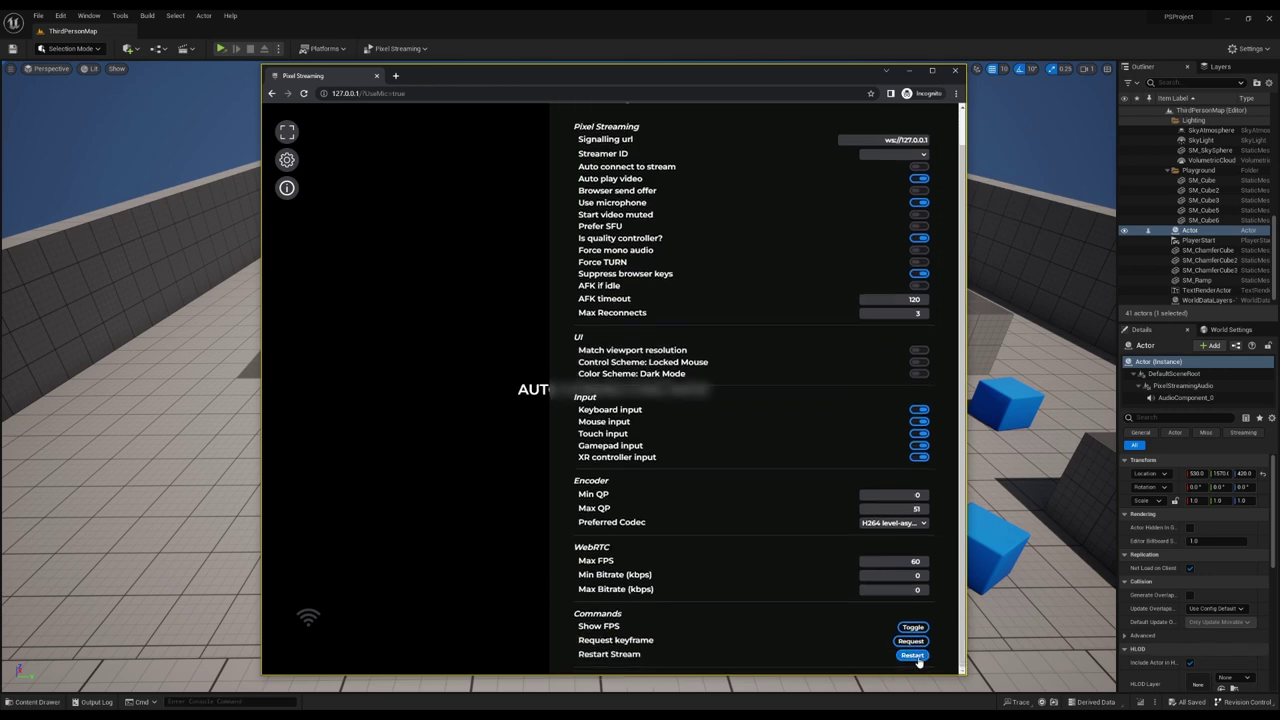
scroll(930, 125, "up", 1)
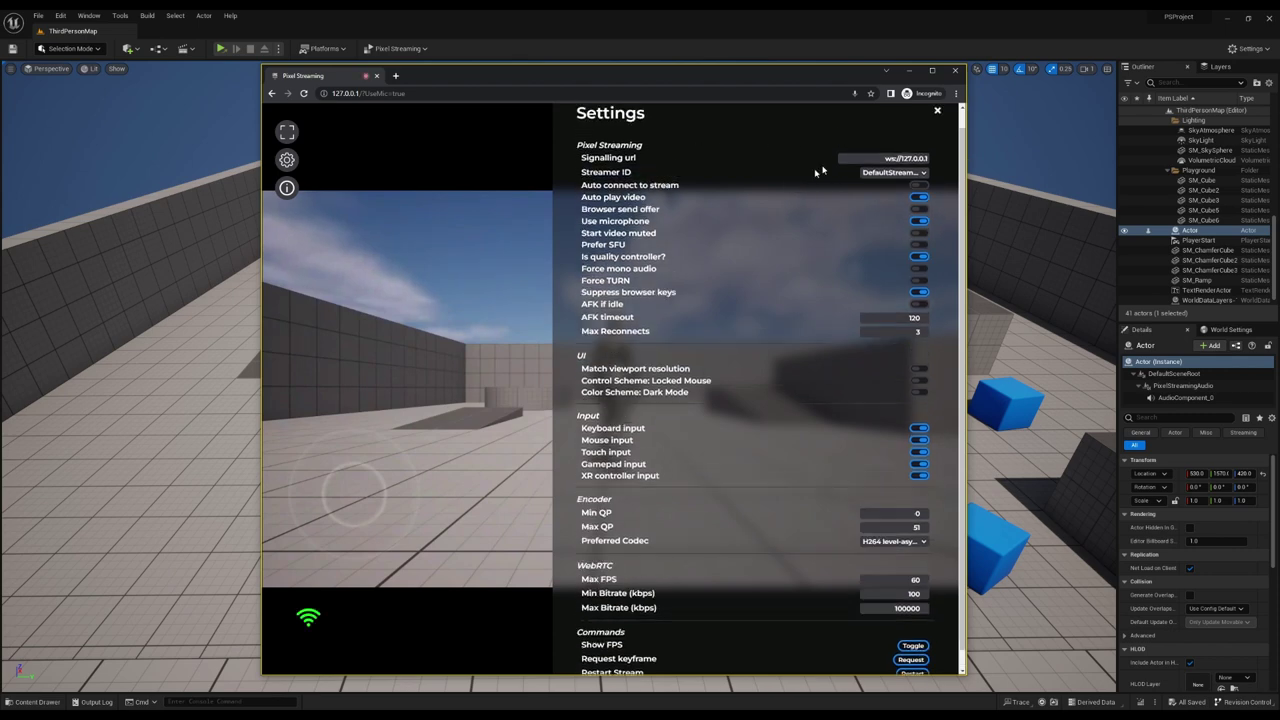
left_click(939, 133)
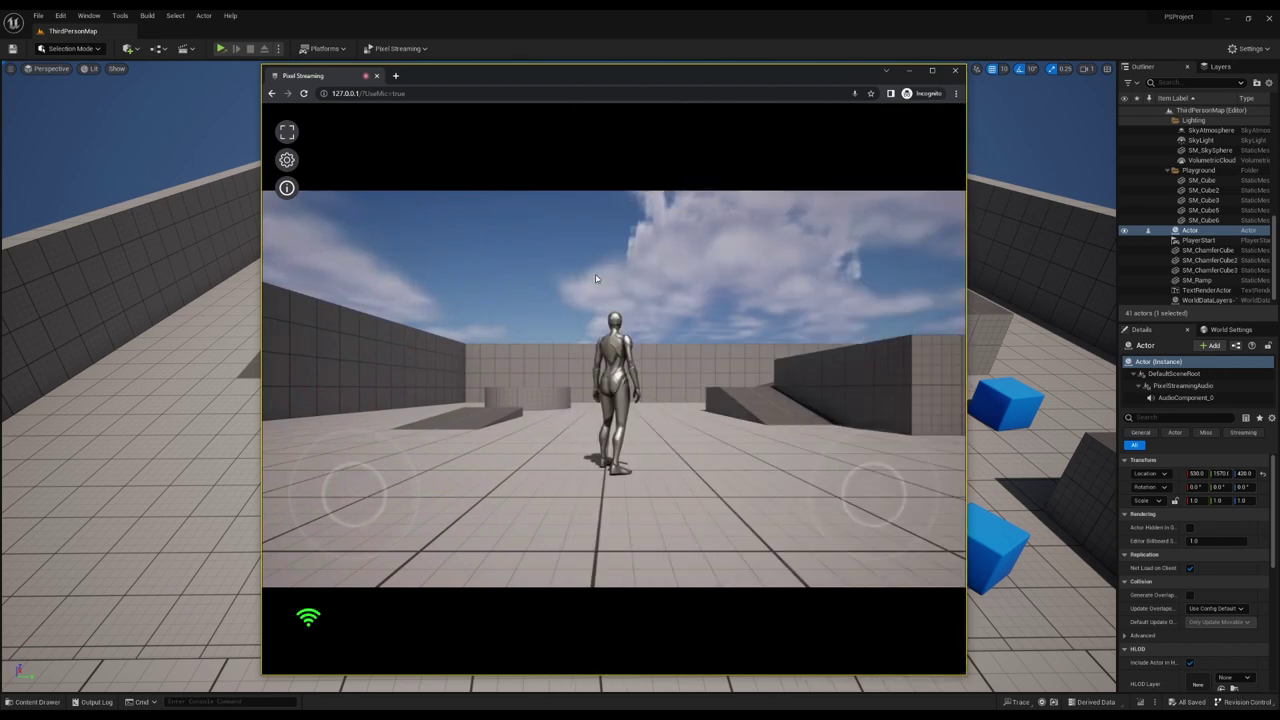
Control the streamed character briefly with S, then release the view with Esc
left_click(794, 177)
key("s")
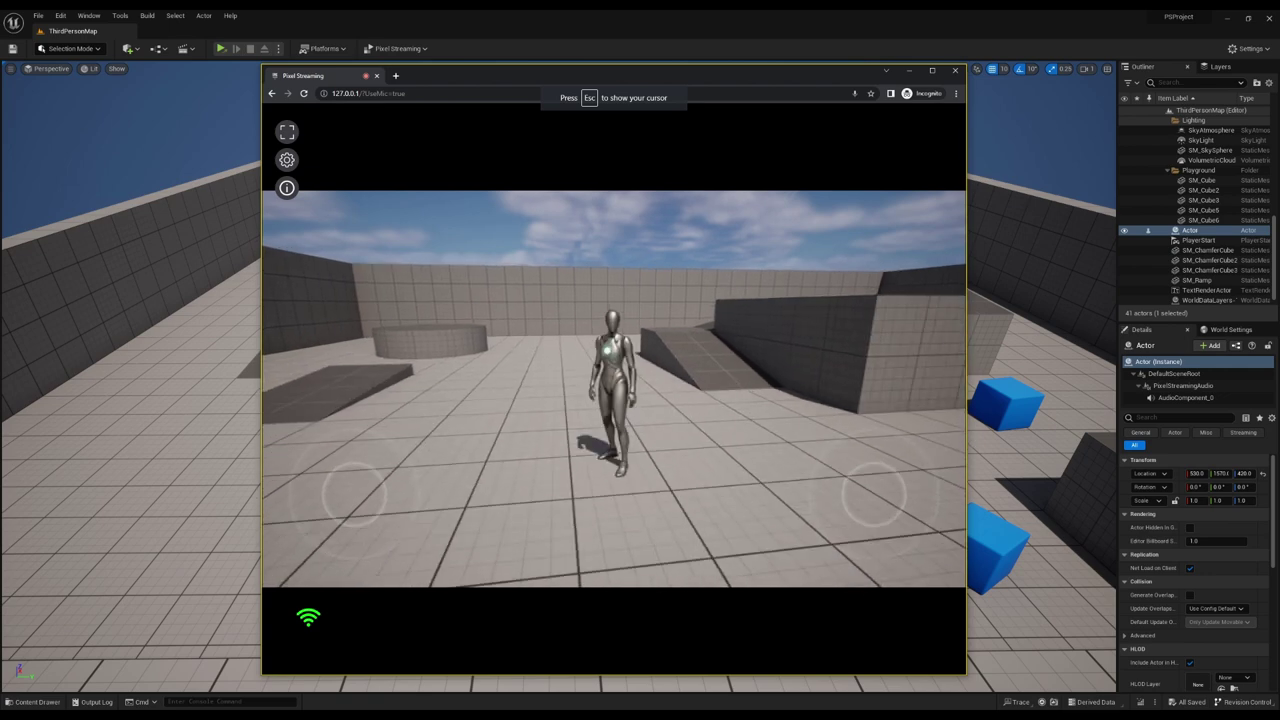
key("Escape")
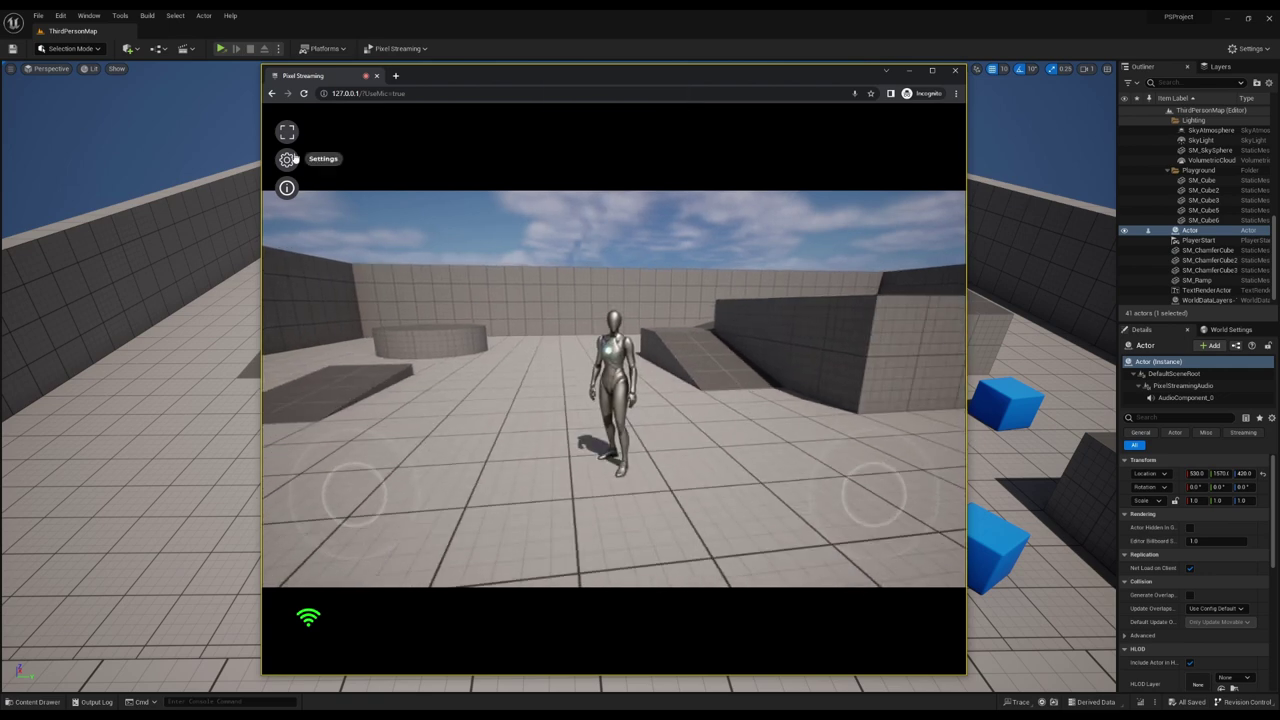
Turn off 'Use microphone' in stream Settings and restart the stream
left_click(287, 159)
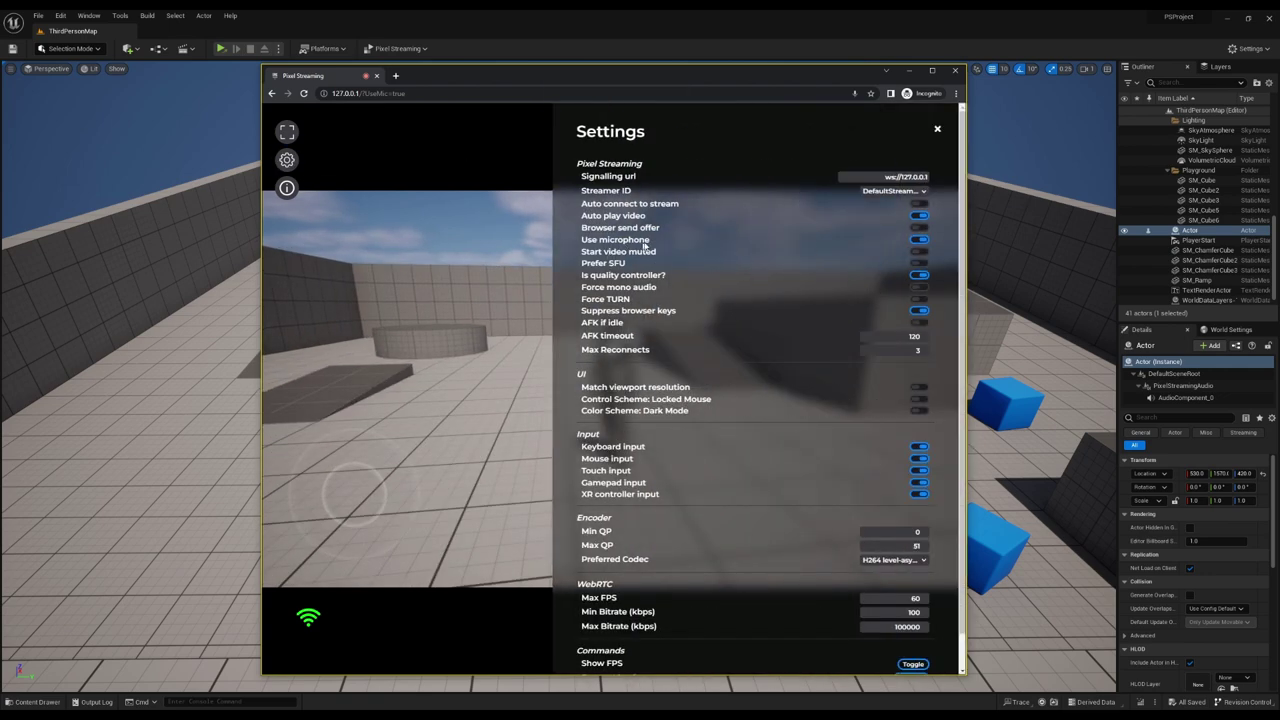
left_click(919, 239)
scroll(902, 520, "down", 1)
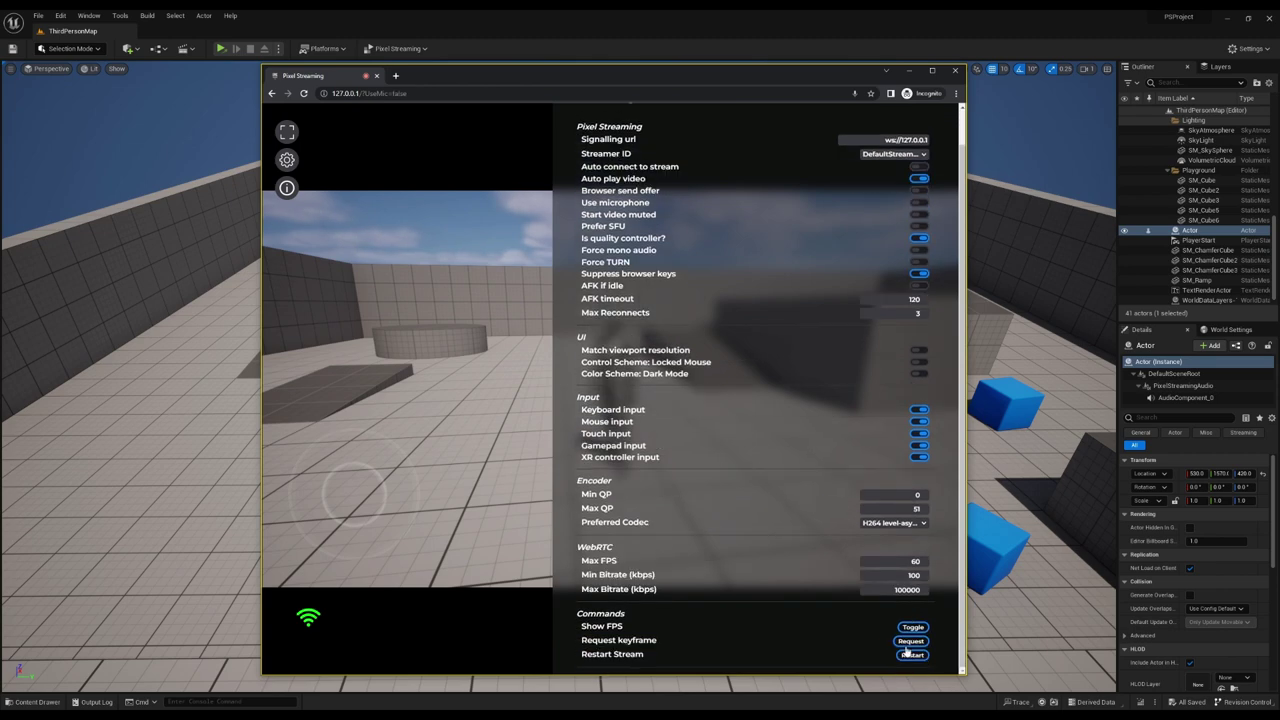
left_click(906, 651)
scroll(933, 134, "up", 1)
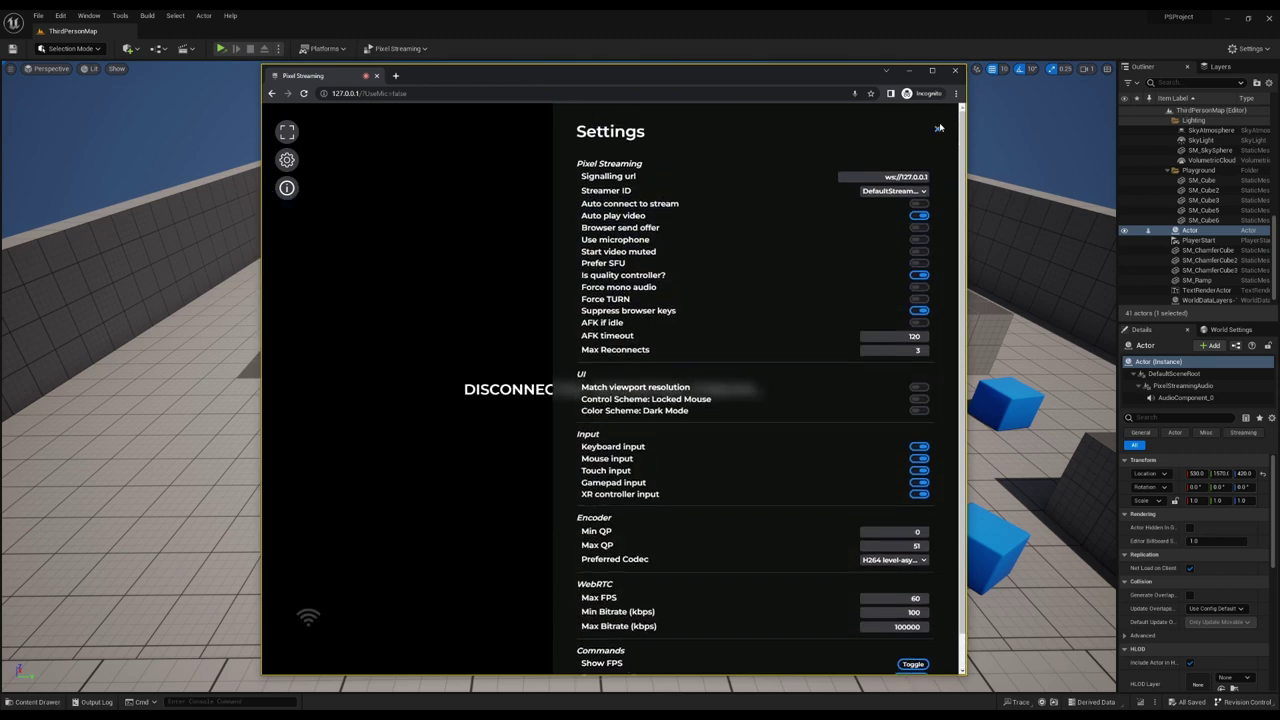
left_click(938, 128)
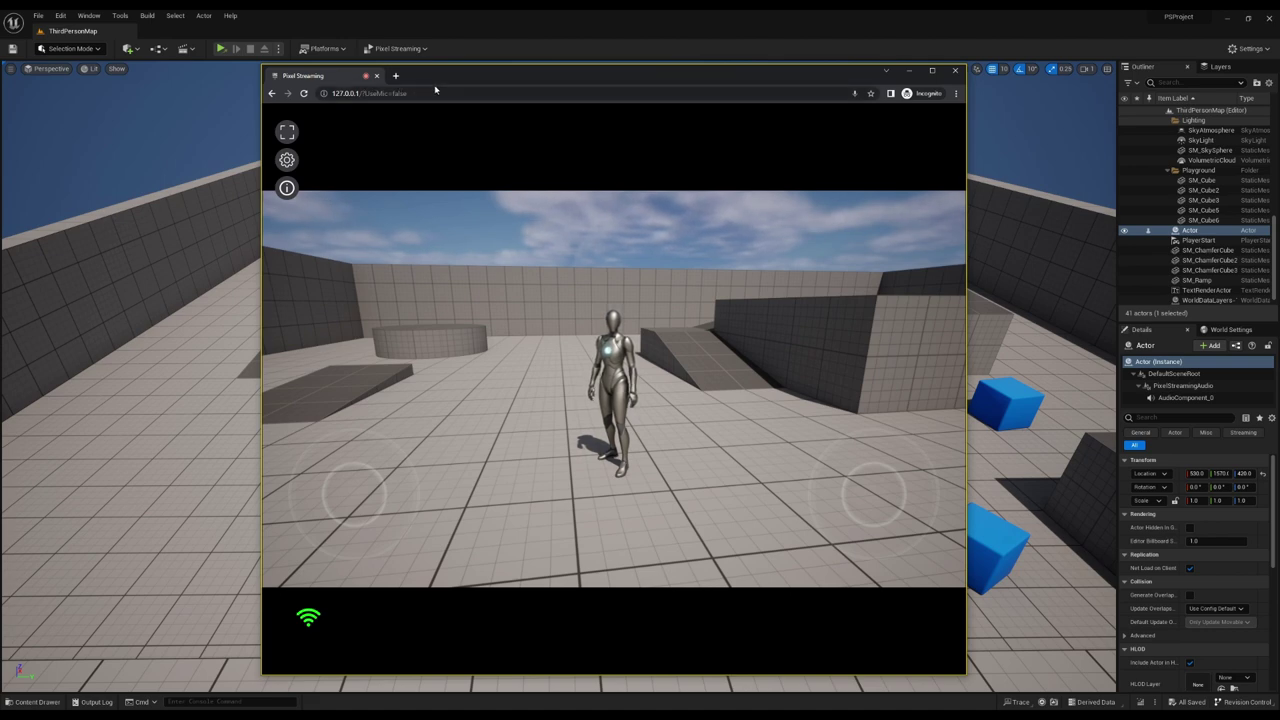
left_click(428, 92)
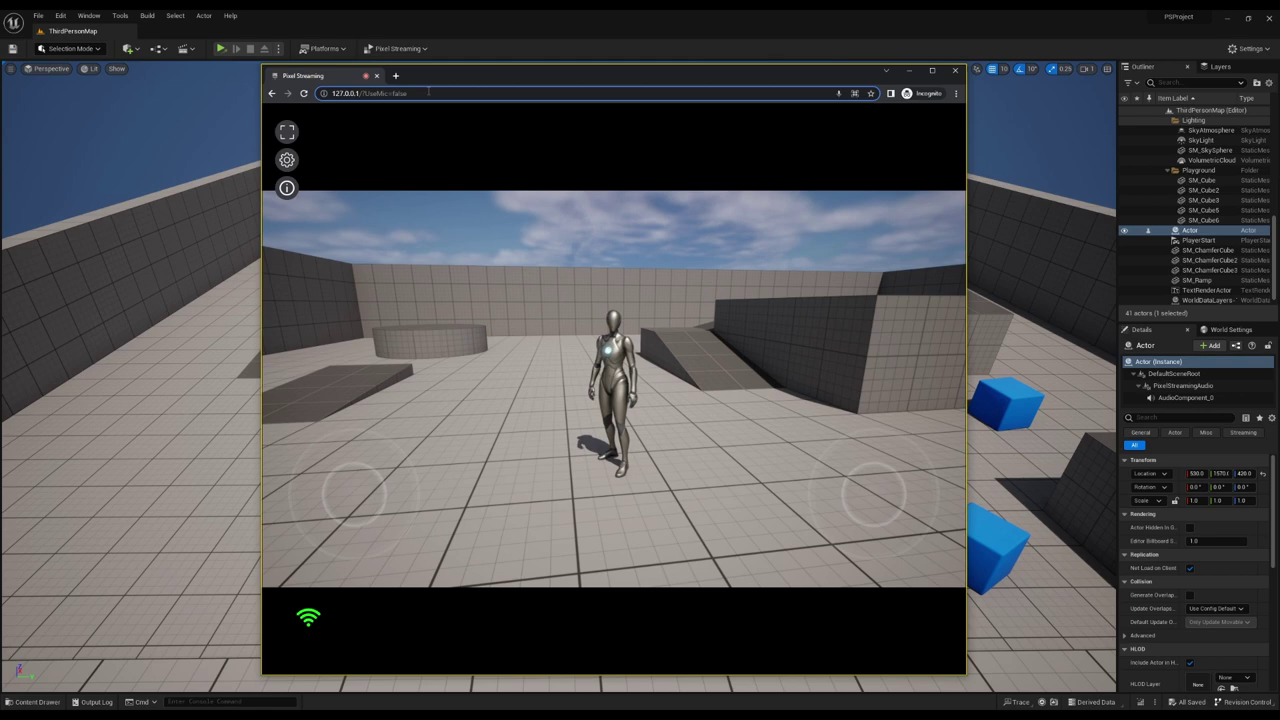
key("BackSpace")
key("BackSpace")
key("BackSpace")
type("true")
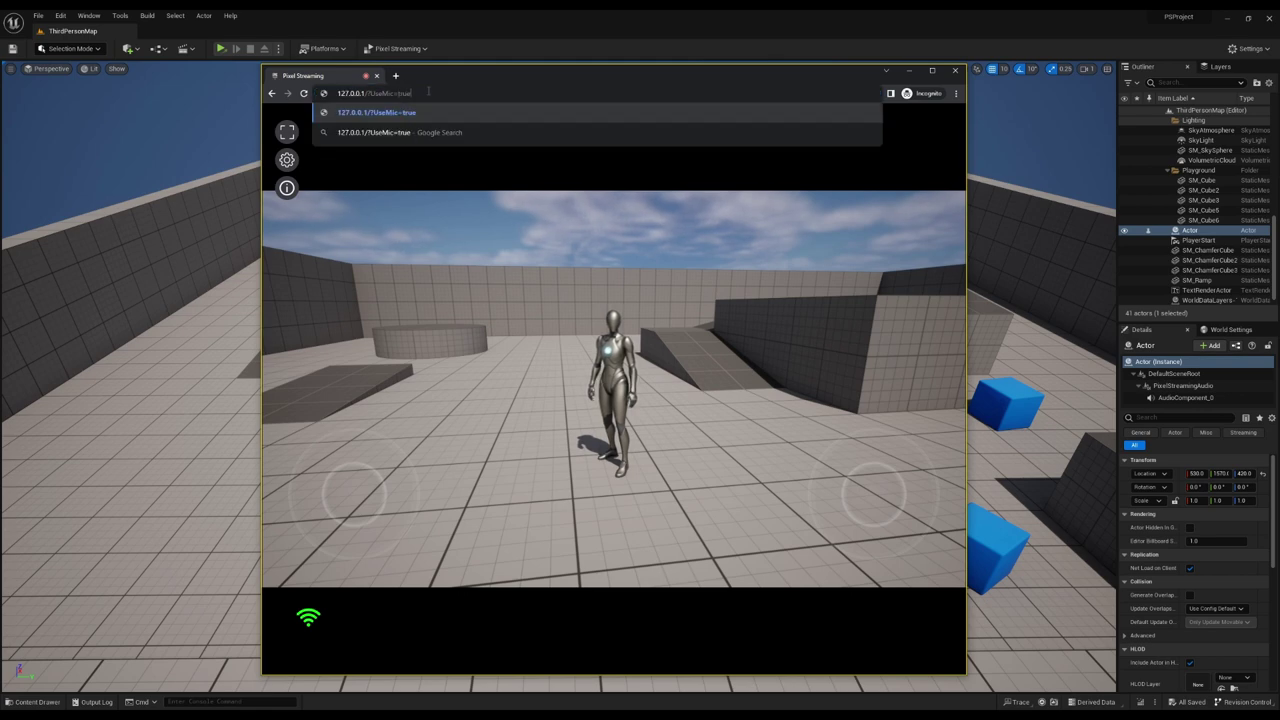
key("Return")
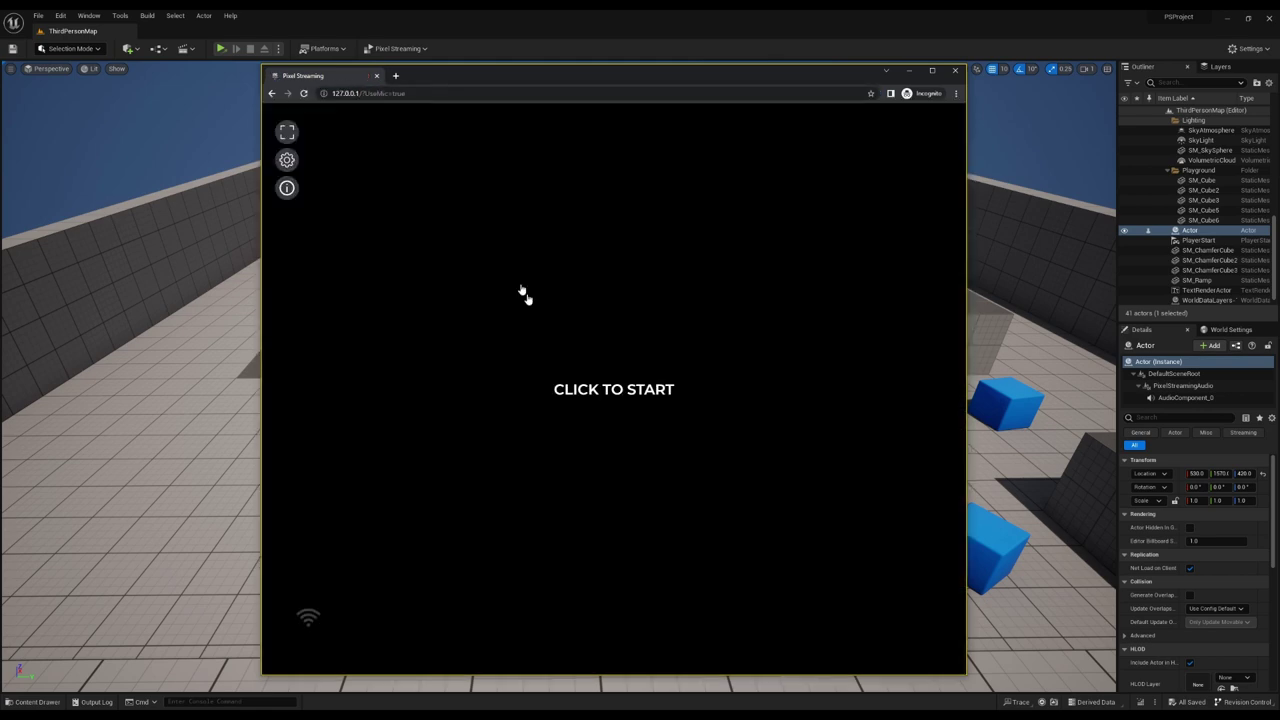
left_click(570, 365)
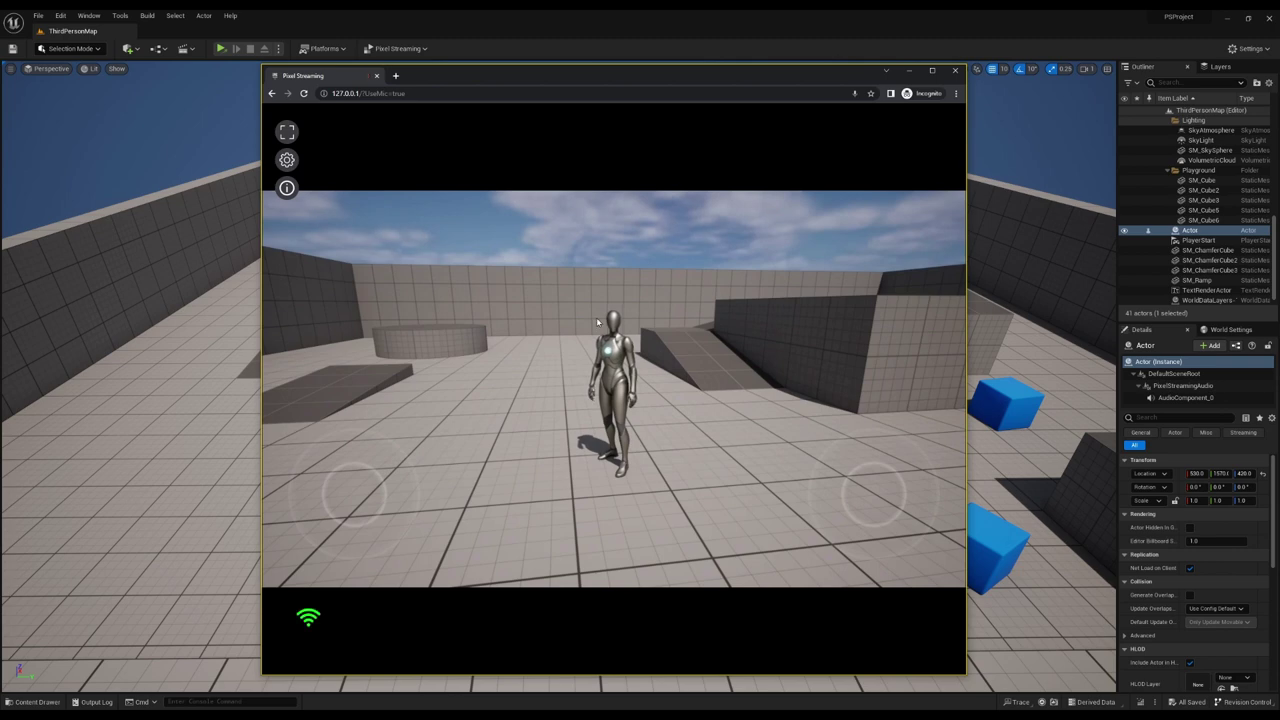
left_click(447, 93)
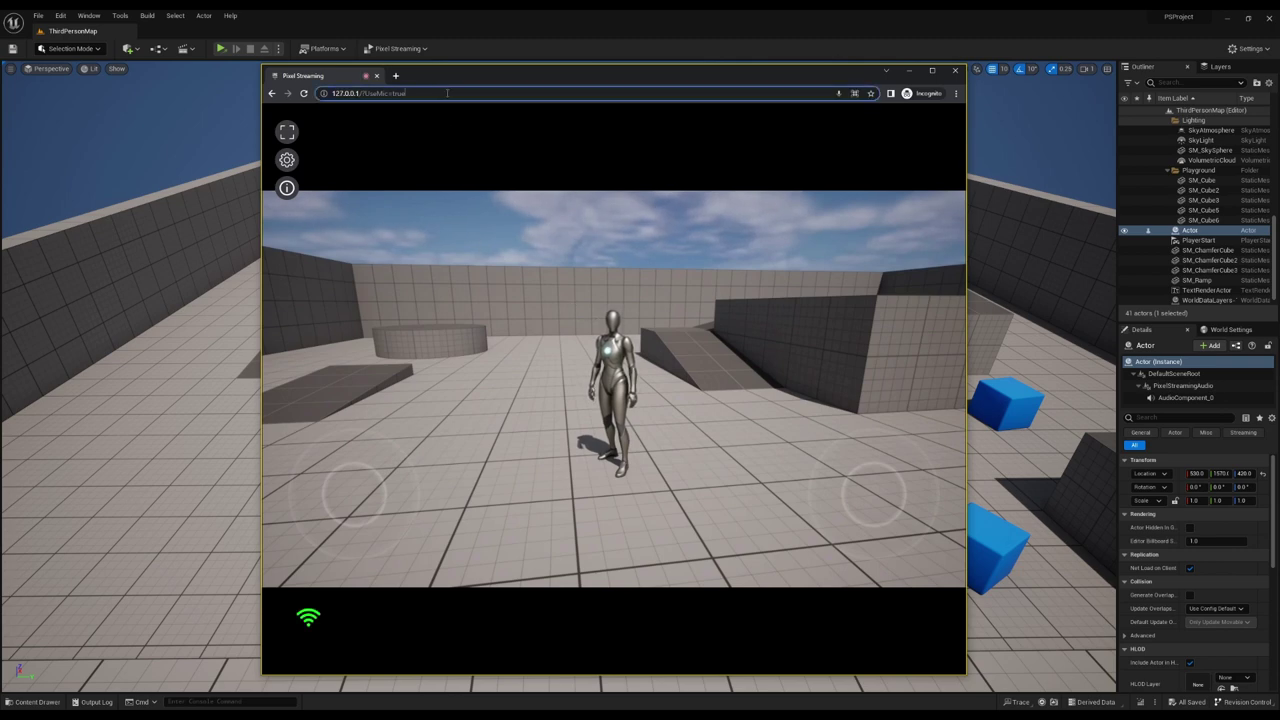
key("BackSpace")
key("BackSpace")
key("BackSpace")
type("false")
key("Return")
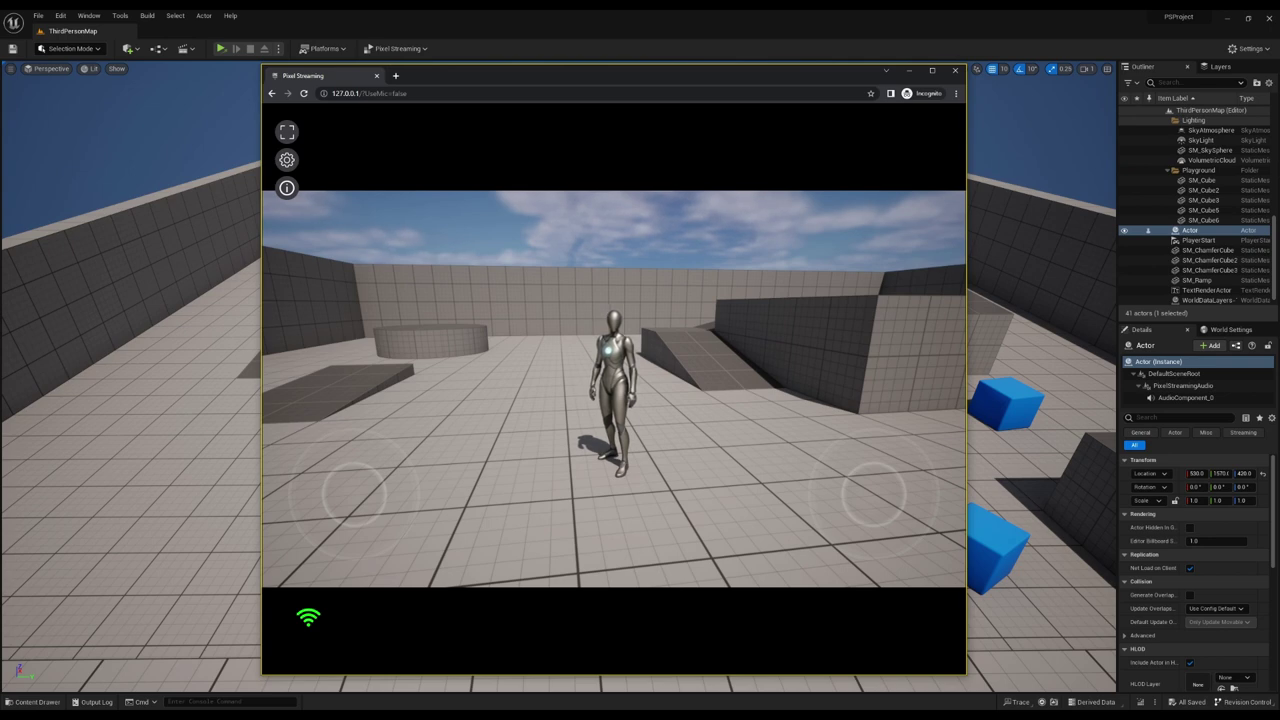
Focus the live stream view and open the Settings panel via the gear icon
left_click(630, 215)
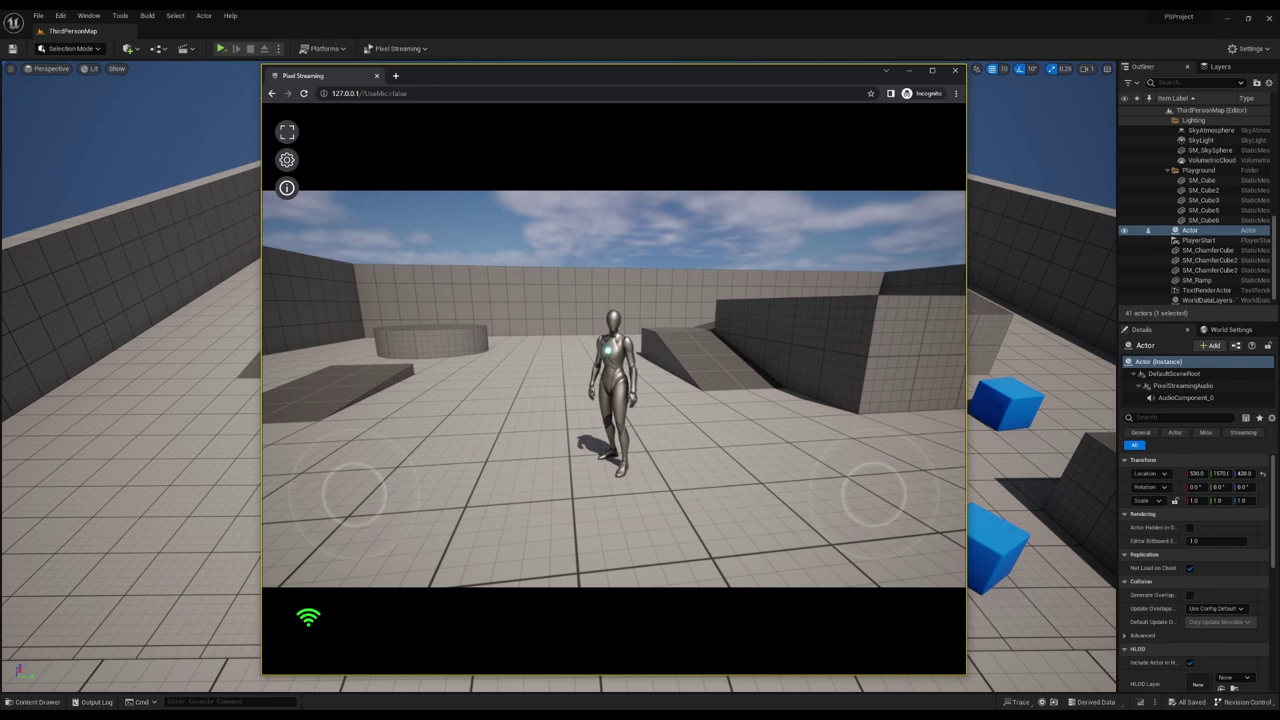
left_click(288, 160)
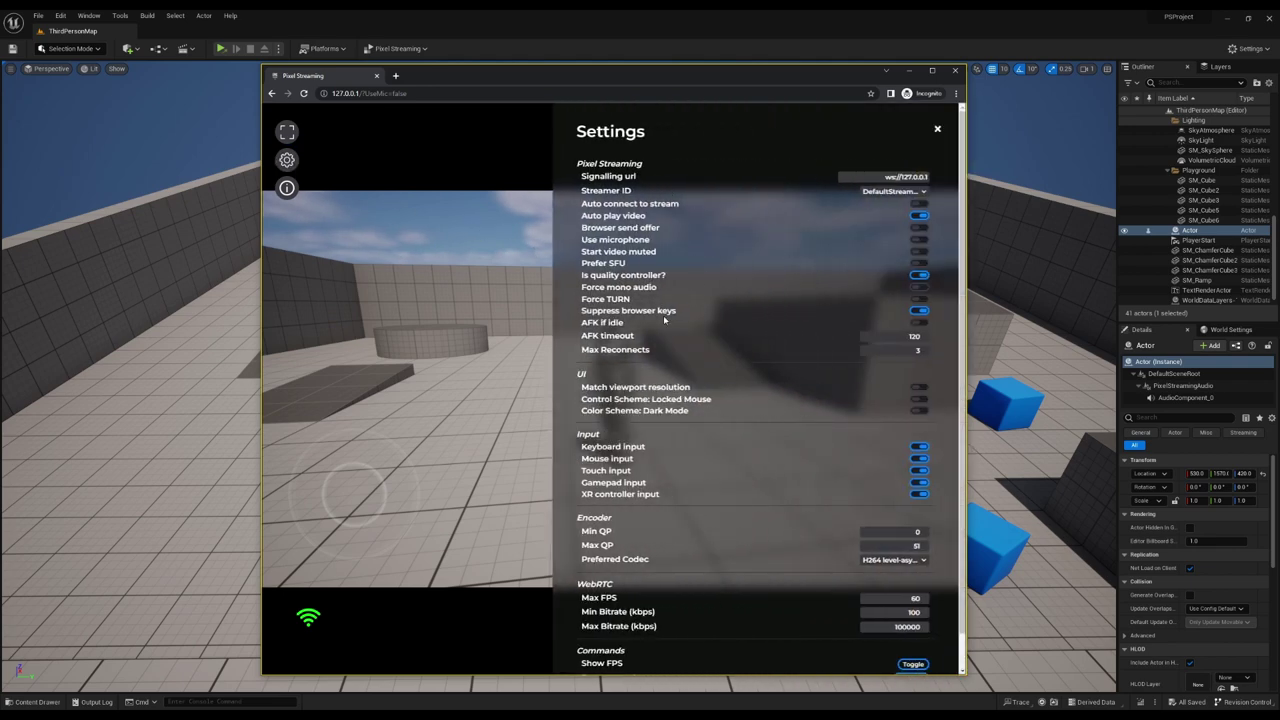